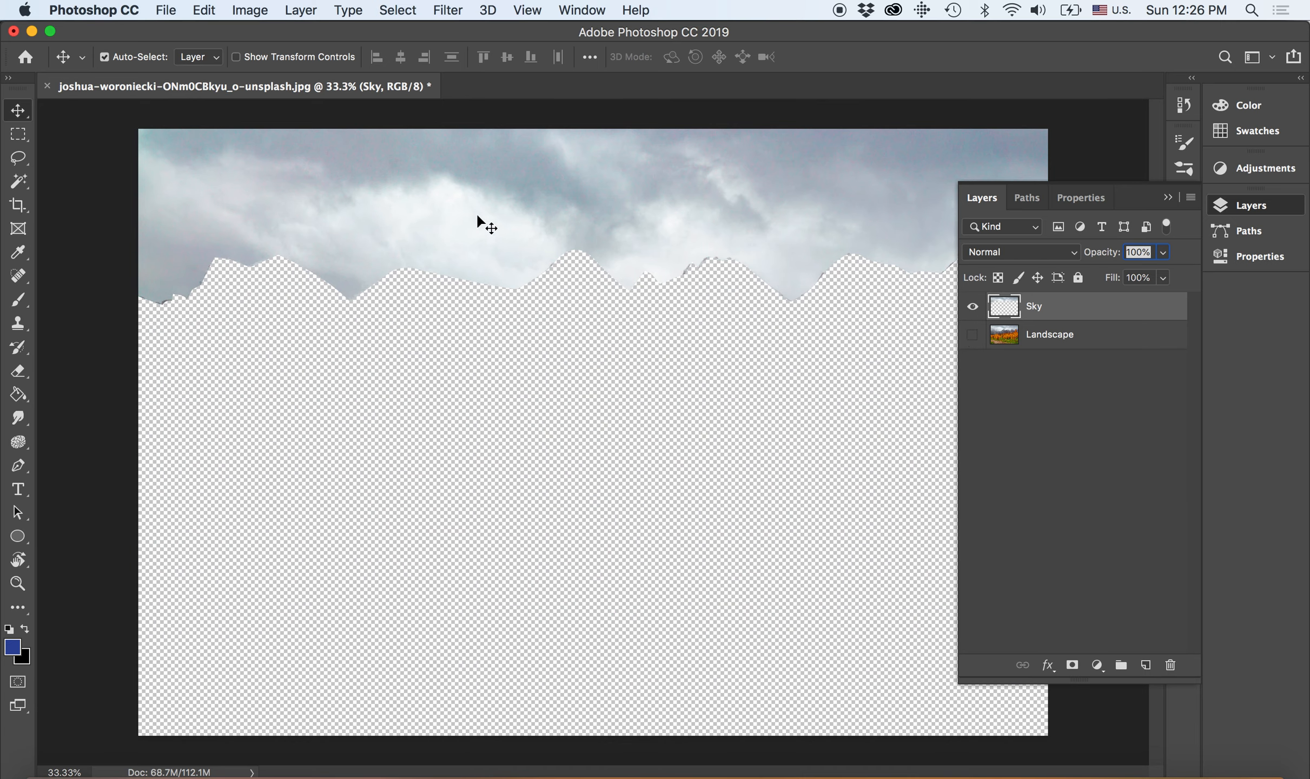
{"action": "left_click", "coordinate": [18, 181]}
{"action": "left_click", "coordinate": [220, 182]}
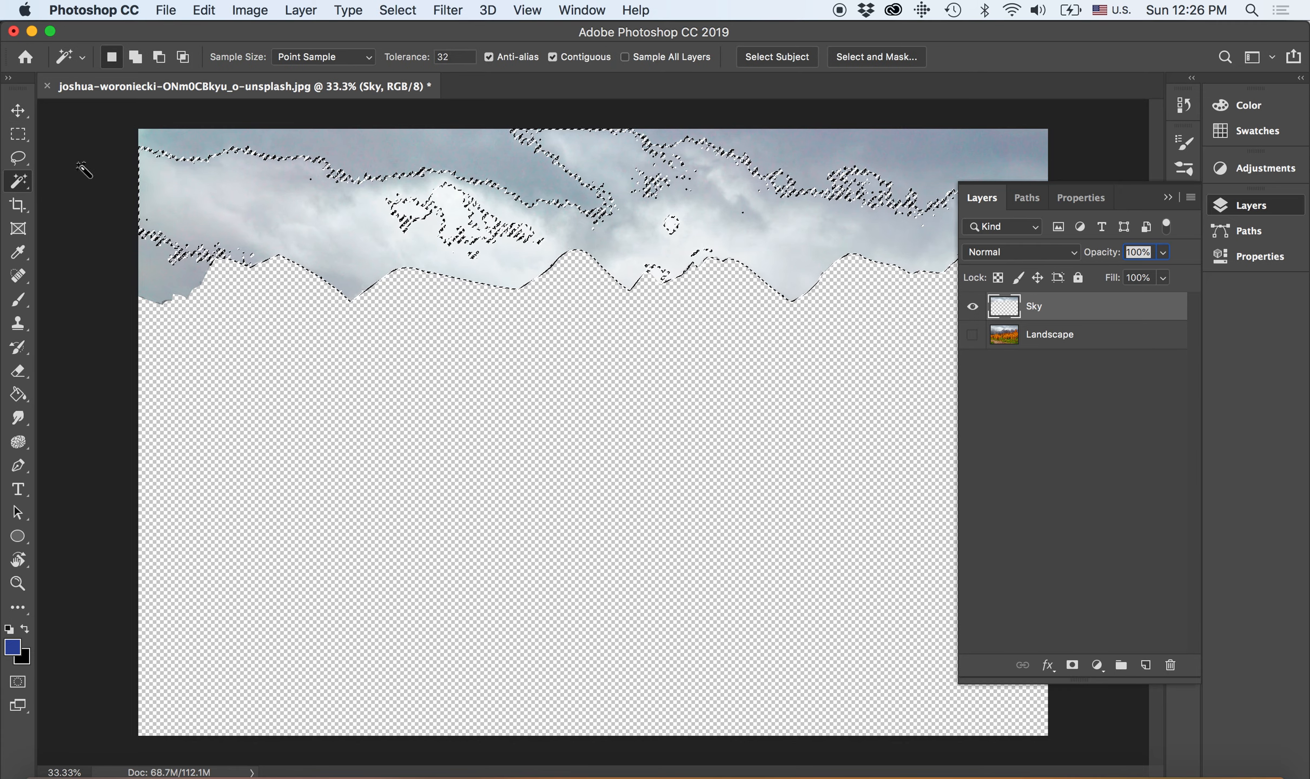
{"action": "key", "text": "super+z"}
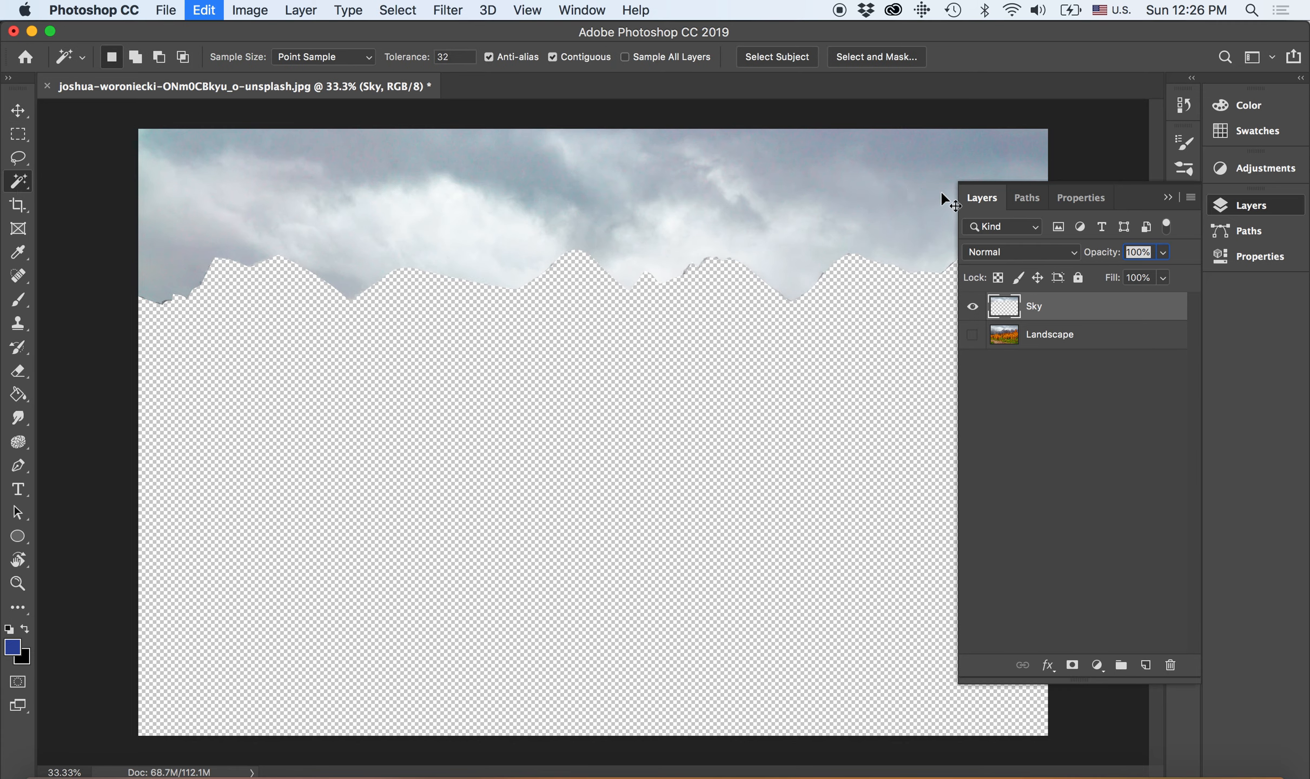
Step: Deselect the layers and load the Work Path along the mountain ridge as a selection
{"action": "double_click", "coordinate": [1048, 308]}
{"action": "left_click", "coordinate": [1060, 366]}
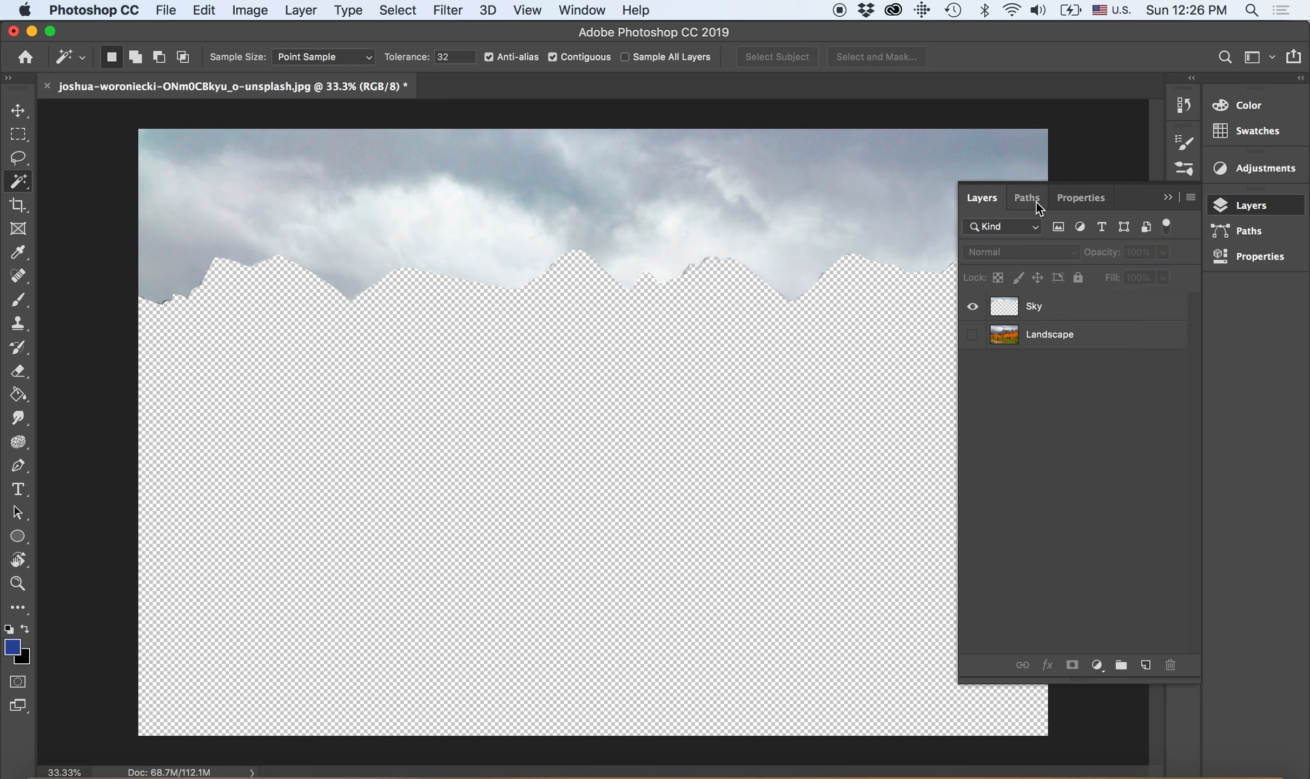
{"action": "left_click", "coordinate": [1032, 198]}
{"action": "left_click_drag", "start_coordinate": [978, 234], "coordinate": [1072, 671]}
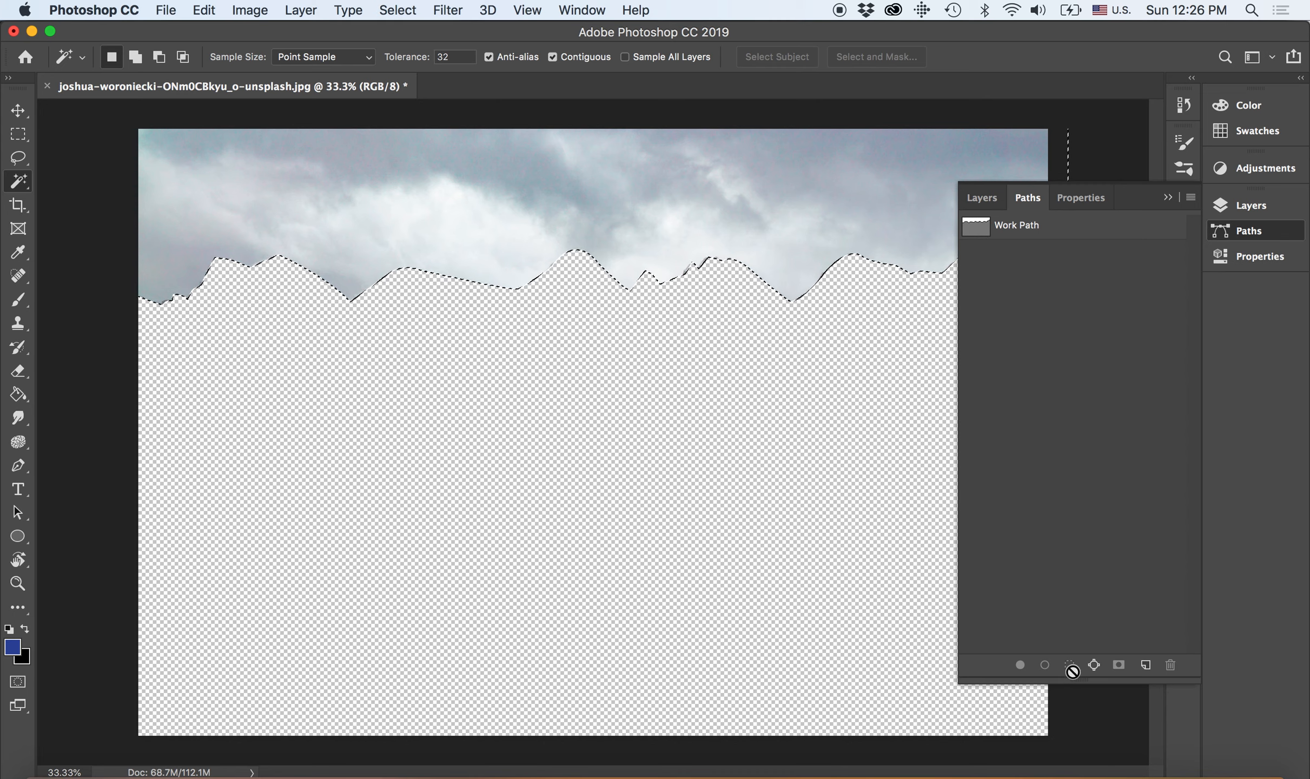
{"action": "left_click", "coordinate": [1163, 198]}
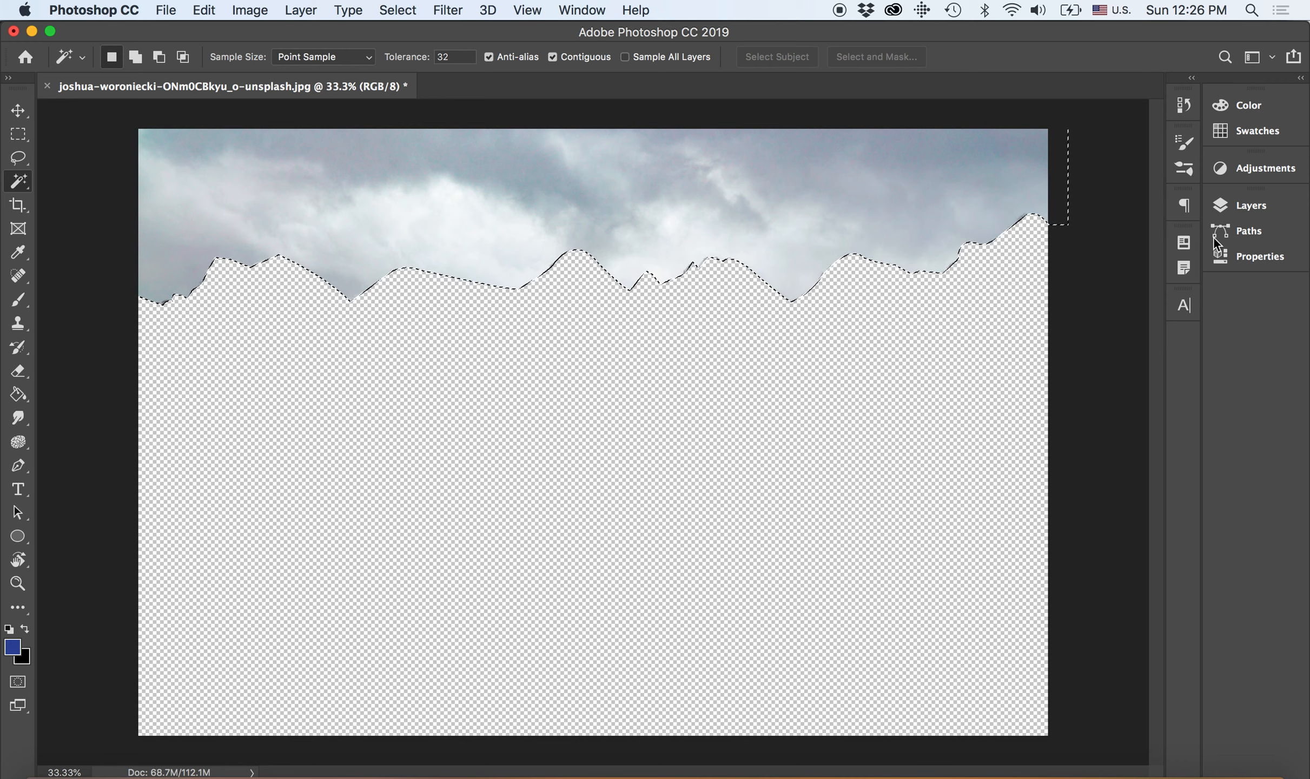
{"action": "left_click", "coordinate": [1228, 232]}
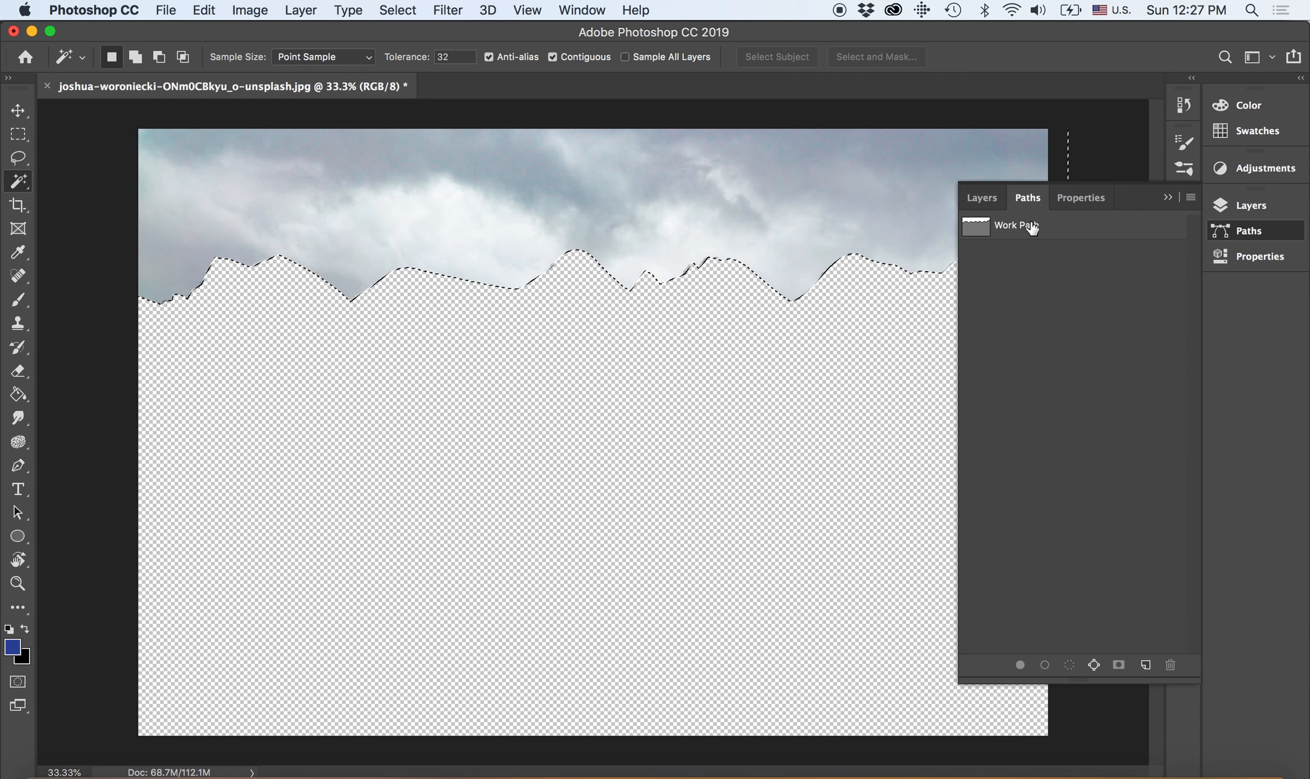
Step: Show the Landscape layer, delete the selected sky area from it, and clear the selection
{"action": "left_click", "coordinate": [984, 199]}
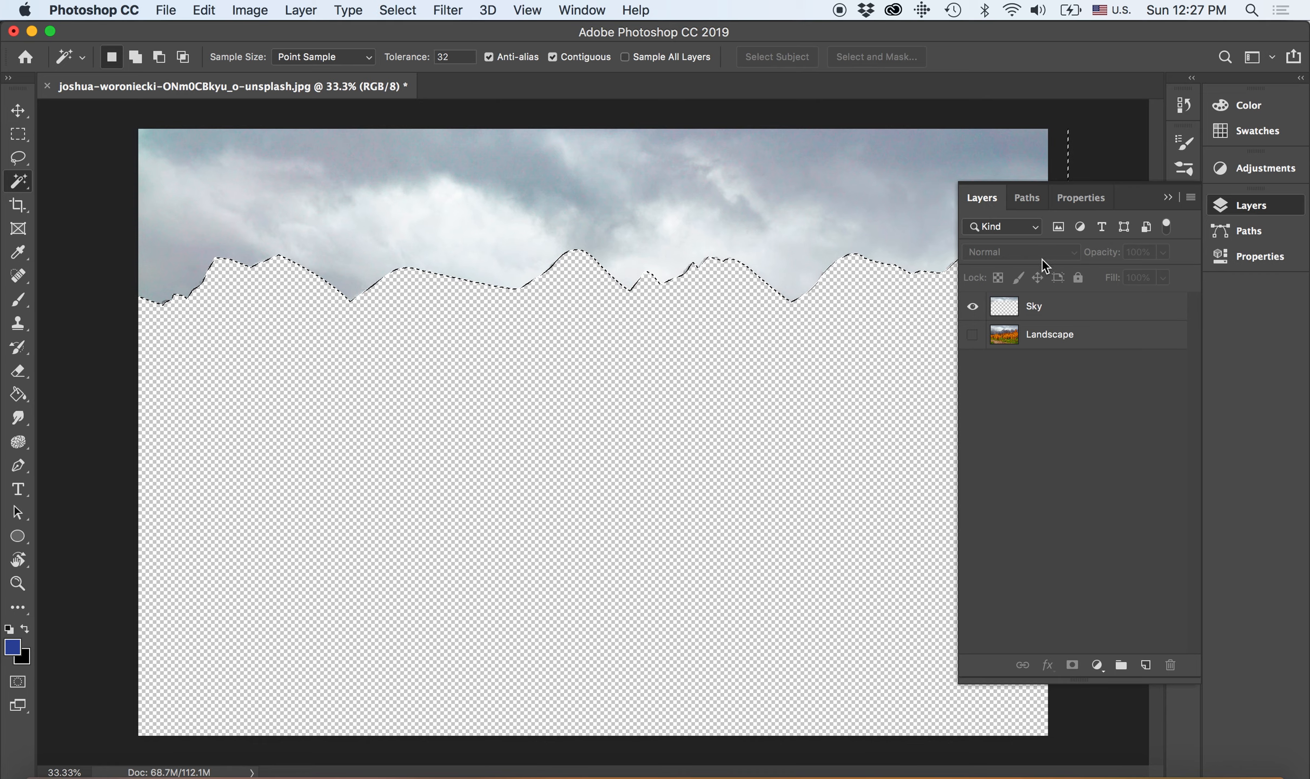
{"action": "left_click", "coordinate": [972, 335]}
{"action": "left_click", "coordinate": [1059, 341]}
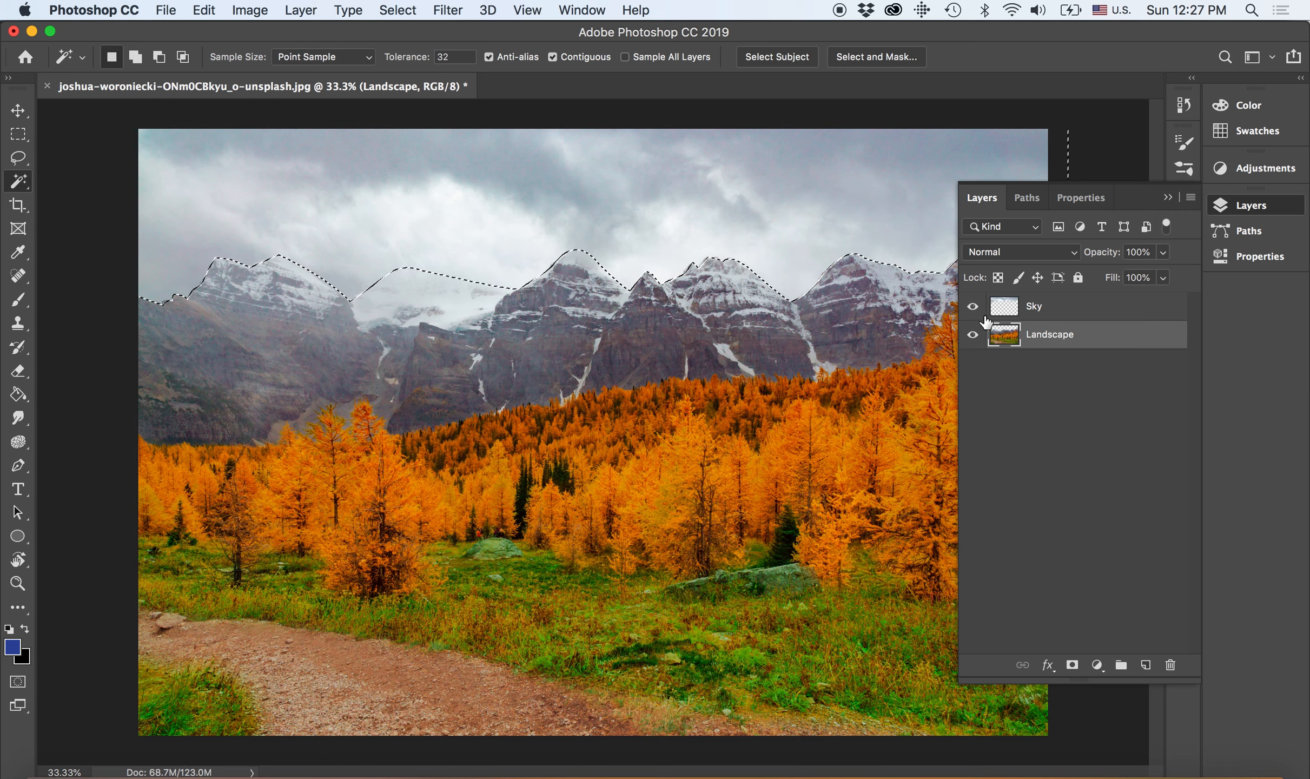
{"action": "key", "text": "super+d"}
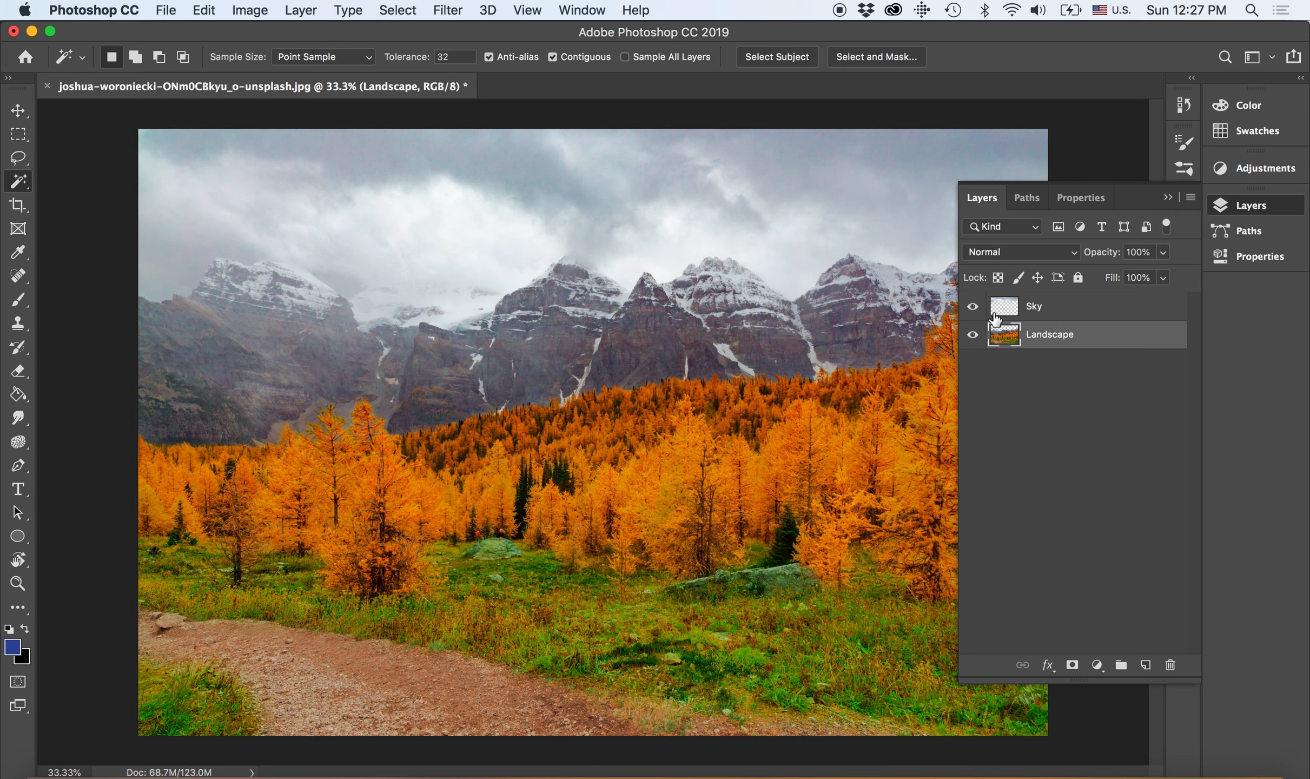
Step: Toggle the Sky and Landscape layers' visibility to check each cut-out, finishing with only the Sky layer shown
{"action": "left_click", "coordinate": [974, 307]}
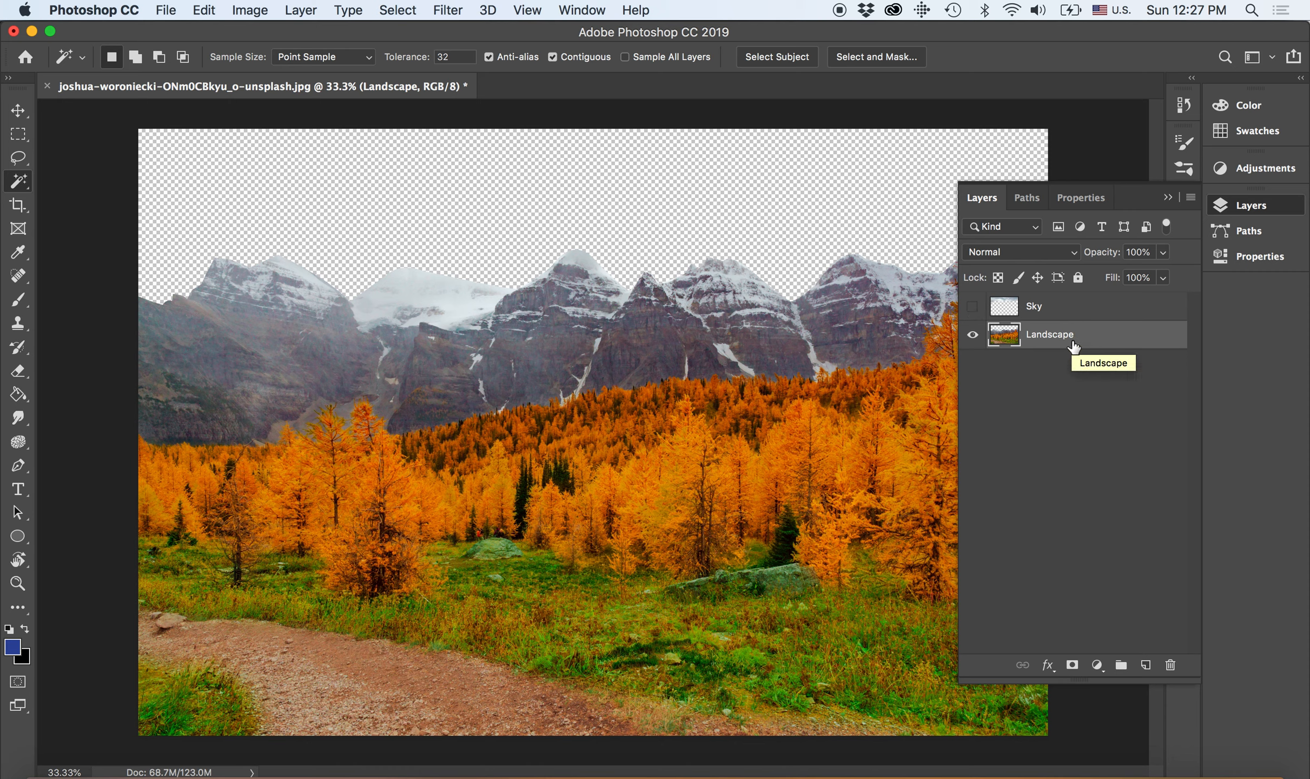
{"action": "left_click", "coordinate": [972, 309]}
{"action": "left_click", "coordinate": [973, 335]}
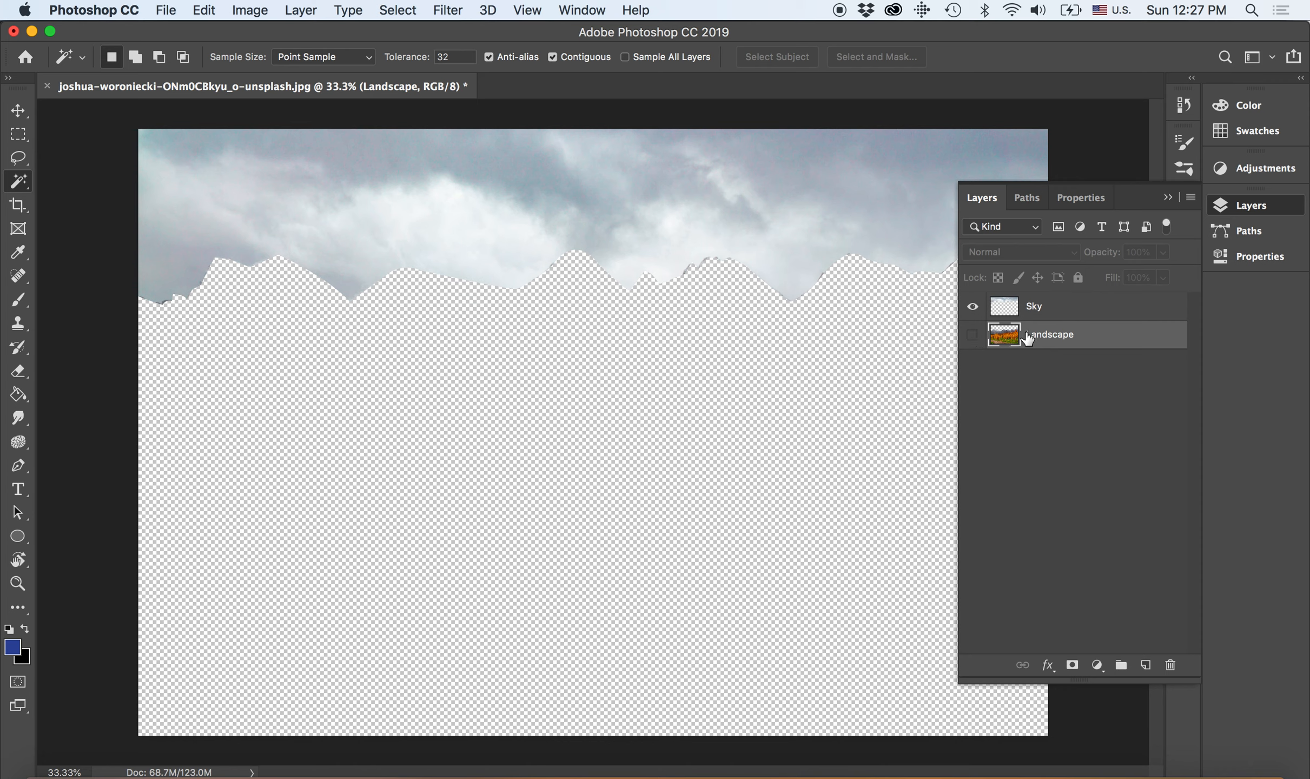
{"action": "left_click", "coordinate": [972, 336]}
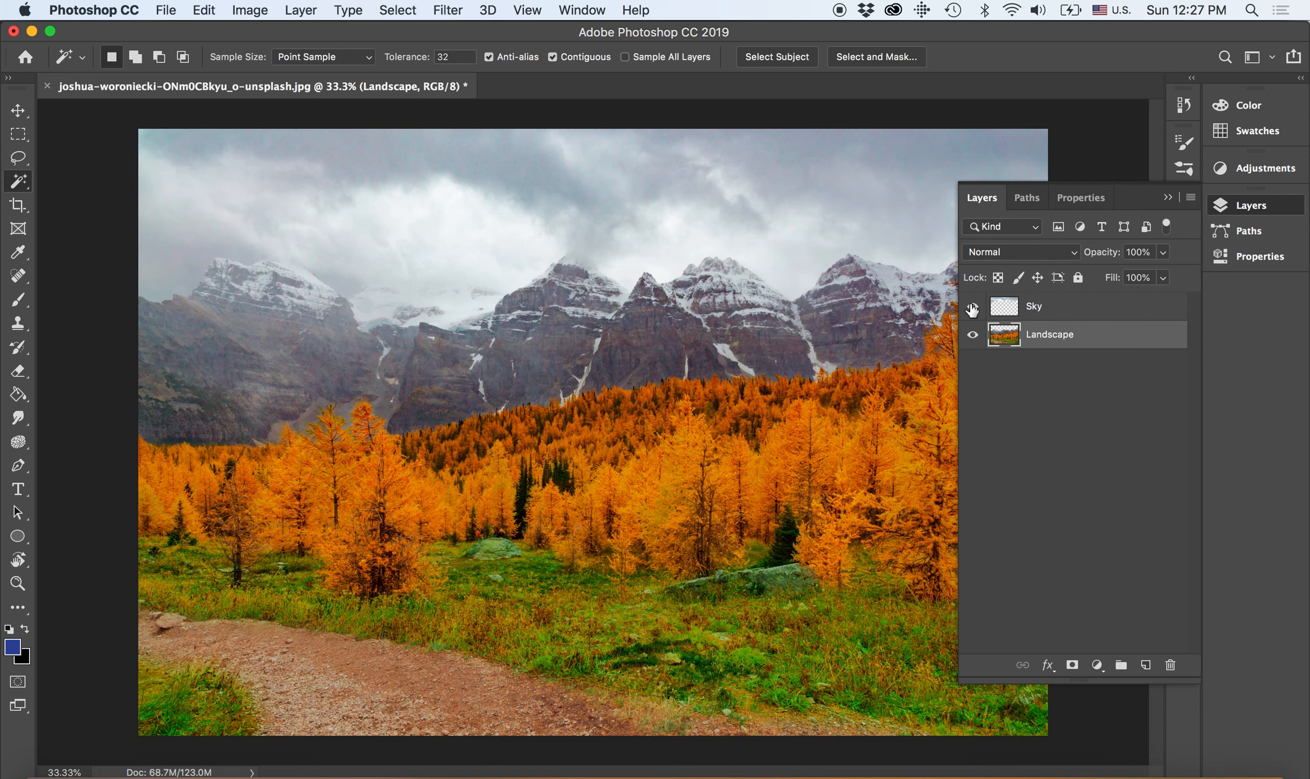
{"action": "left_click", "coordinate": [972, 307]}
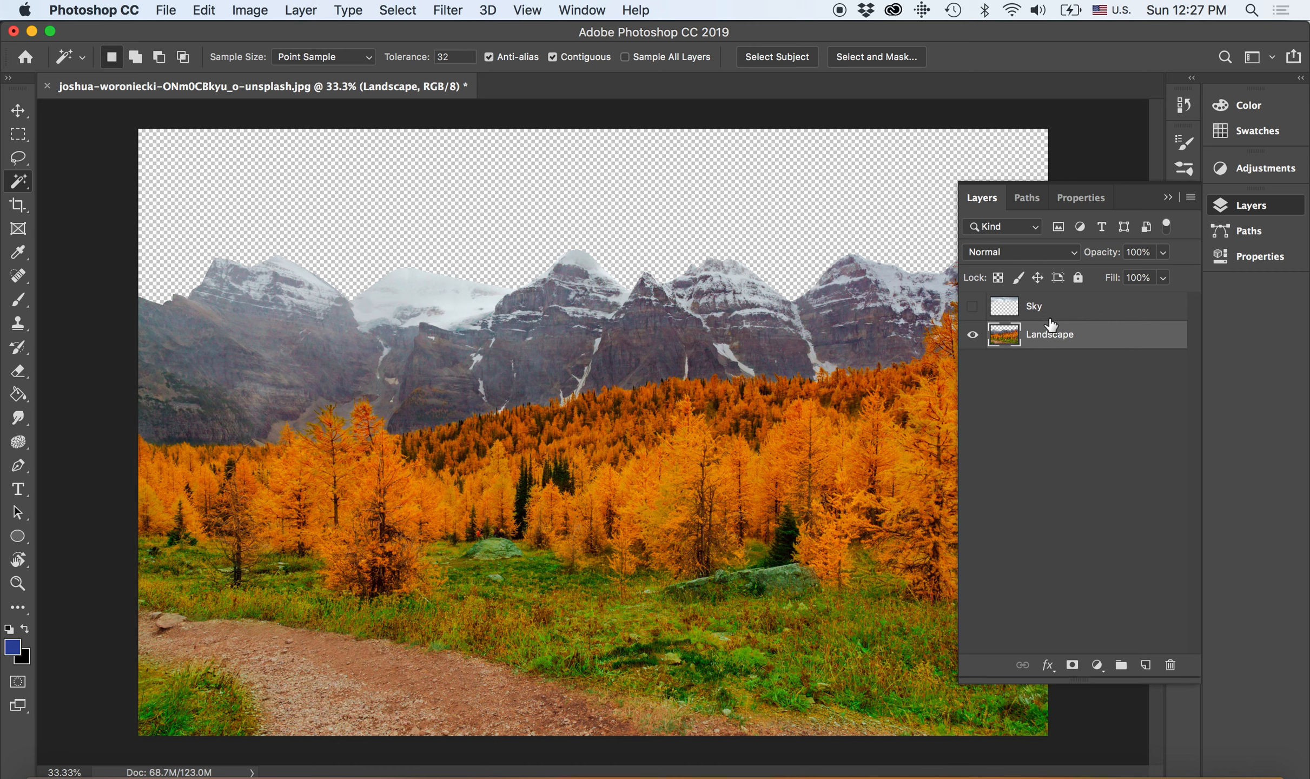
{"action": "left_click", "coordinate": [974, 306]}
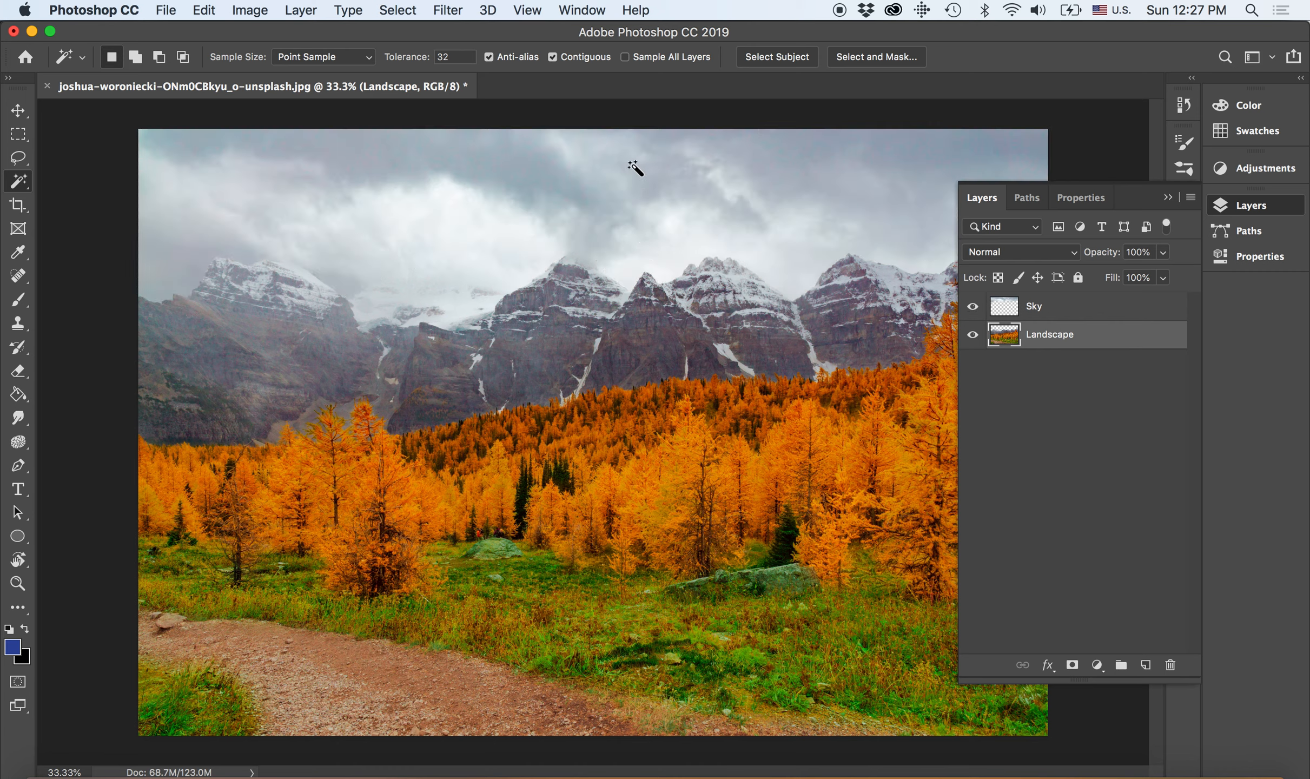
{"action": "left_click", "coordinate": [973, 335]}
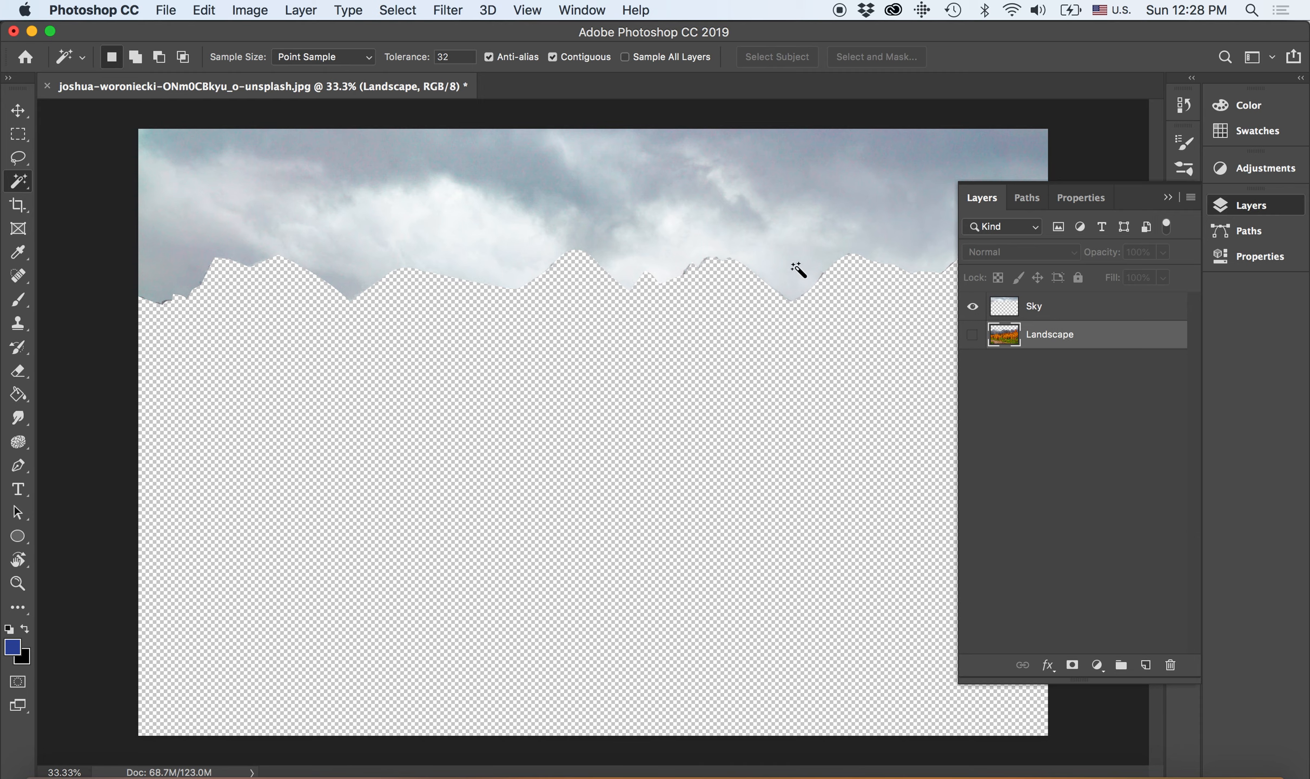
{"action": "left_click", "coordinate": [405, 322]}
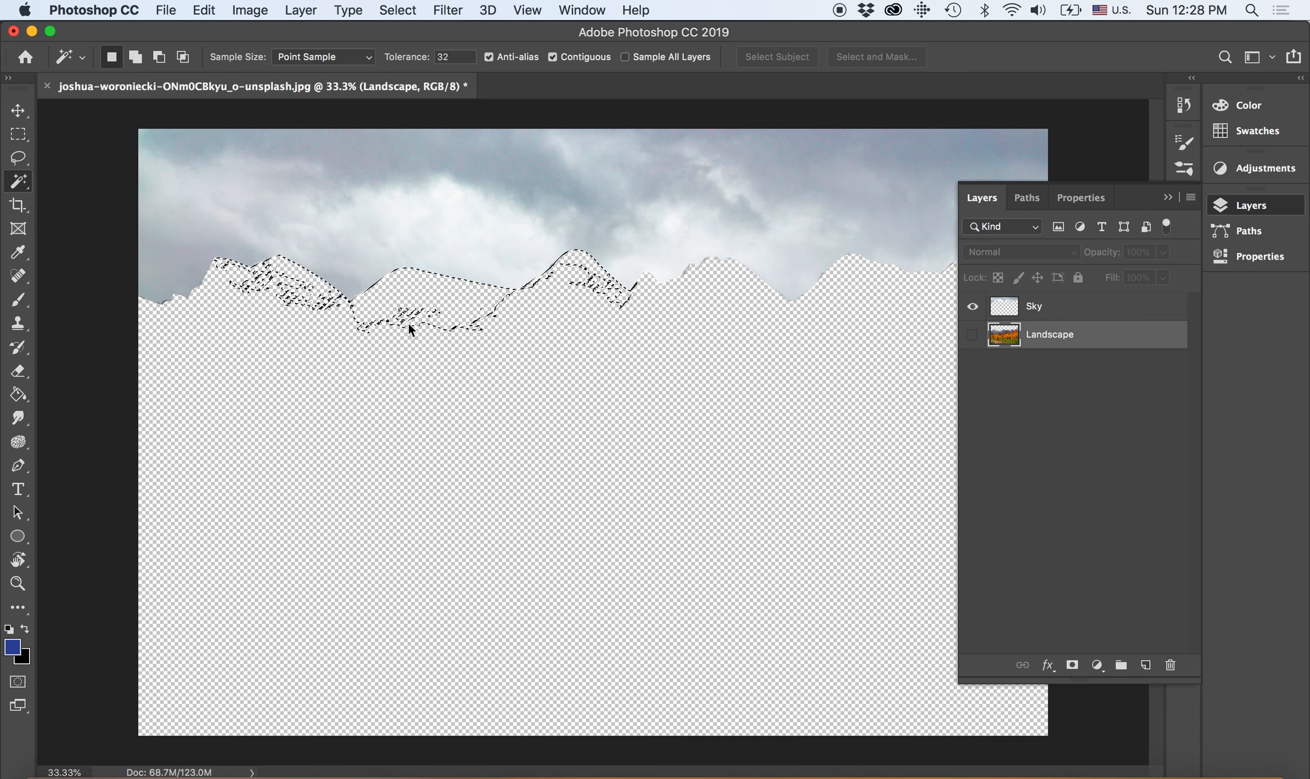
{"action": "left_click", "coordinate": [21, 185]}
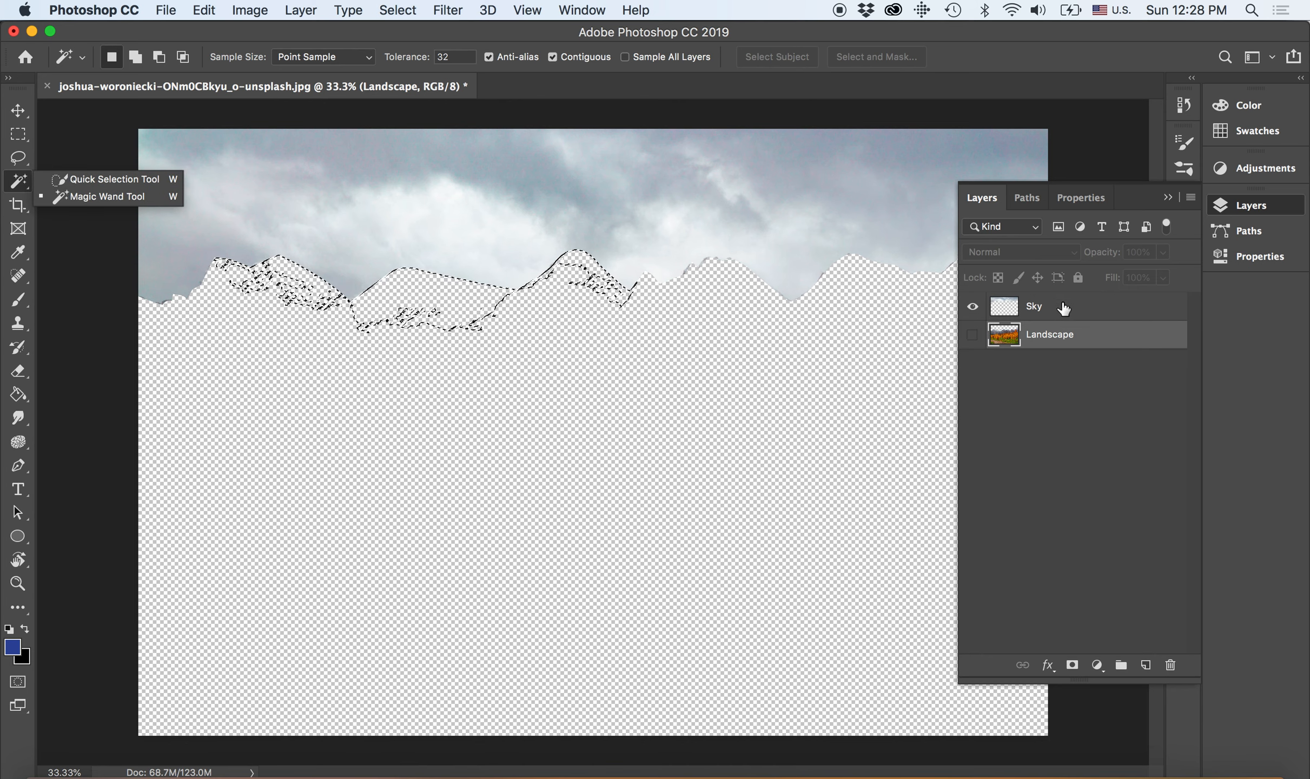
{"action": "left_click", "coordinate": [1078, 310]}
{"action": "key", "text": "super+d"}
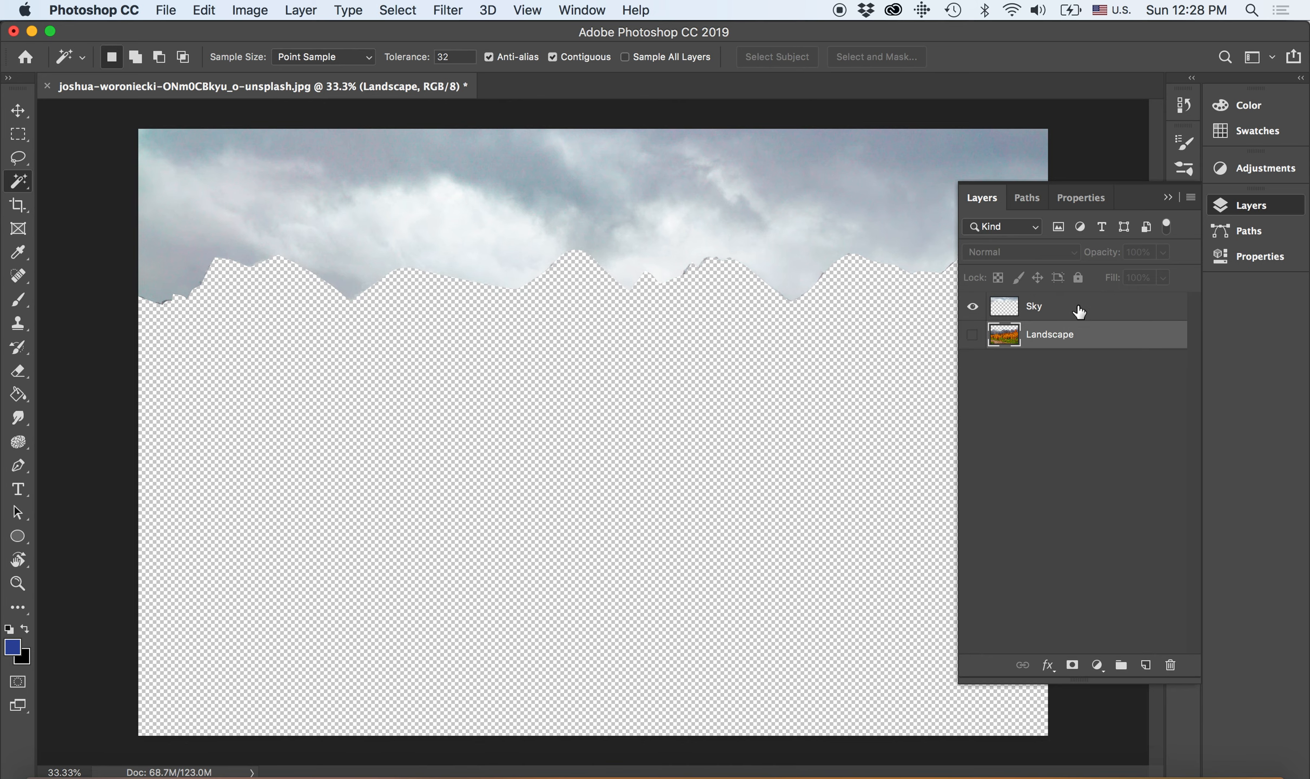
Step: Select the transparent area of the Sky layer with the Magic Wand, apply Content-Aware Fill to a separate layer, and clear the selection
{"action": "left_click", "coordinate": [1077, 309]}
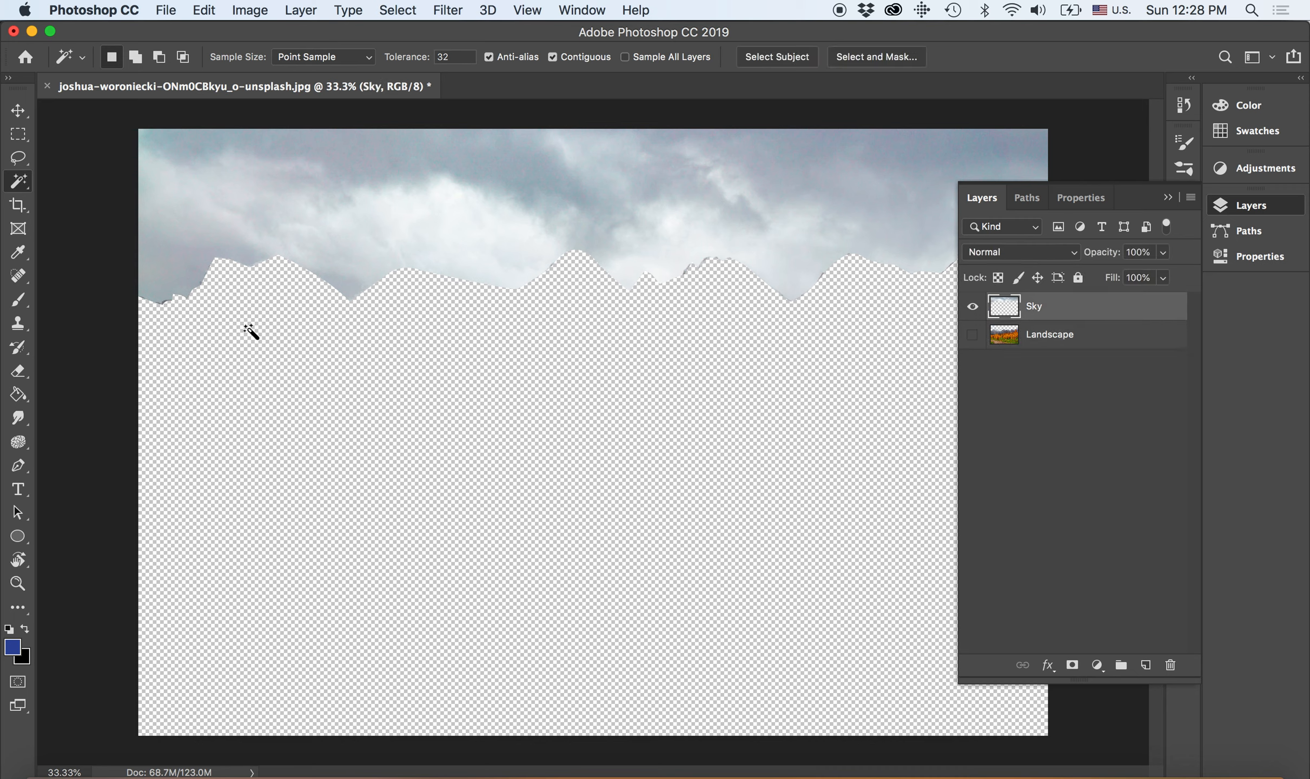
{"action": "left_click", "coordinate": [322, 358]}
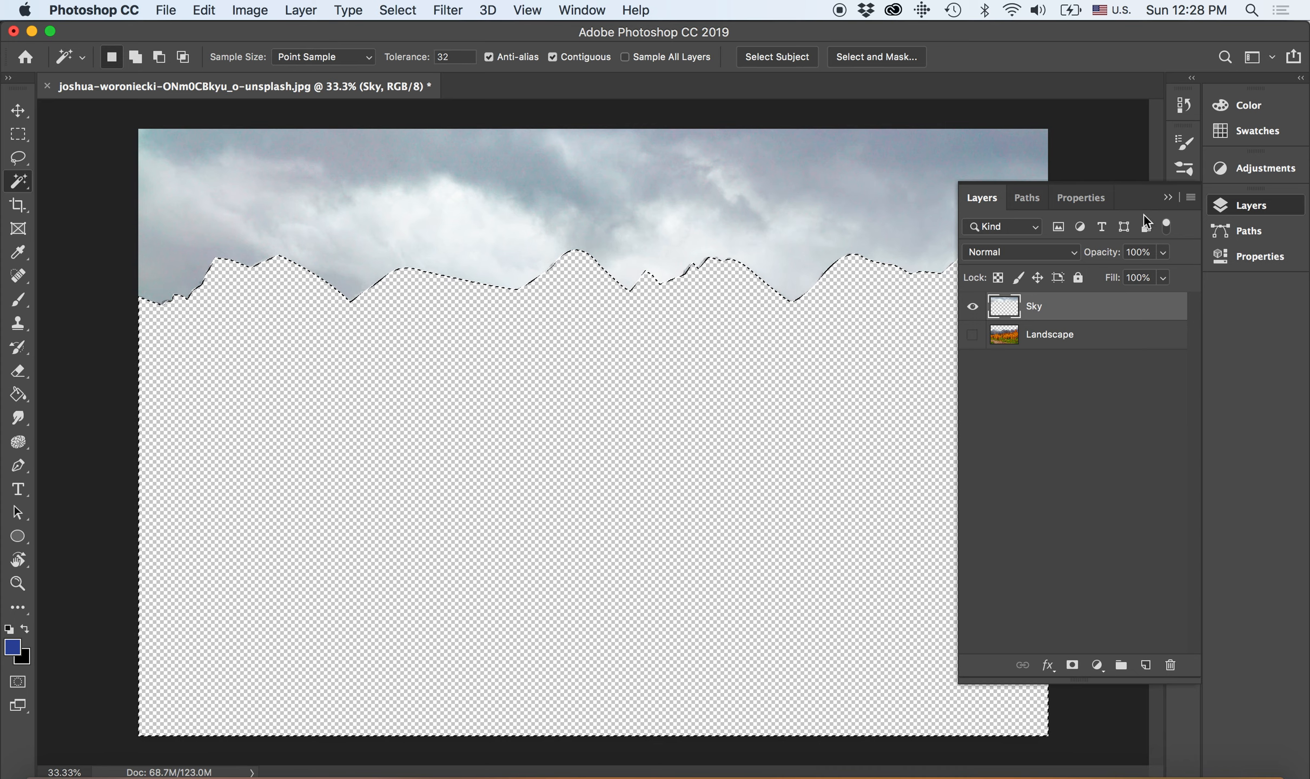
{"action": "left_click", "coordinate": [1170, 198]}
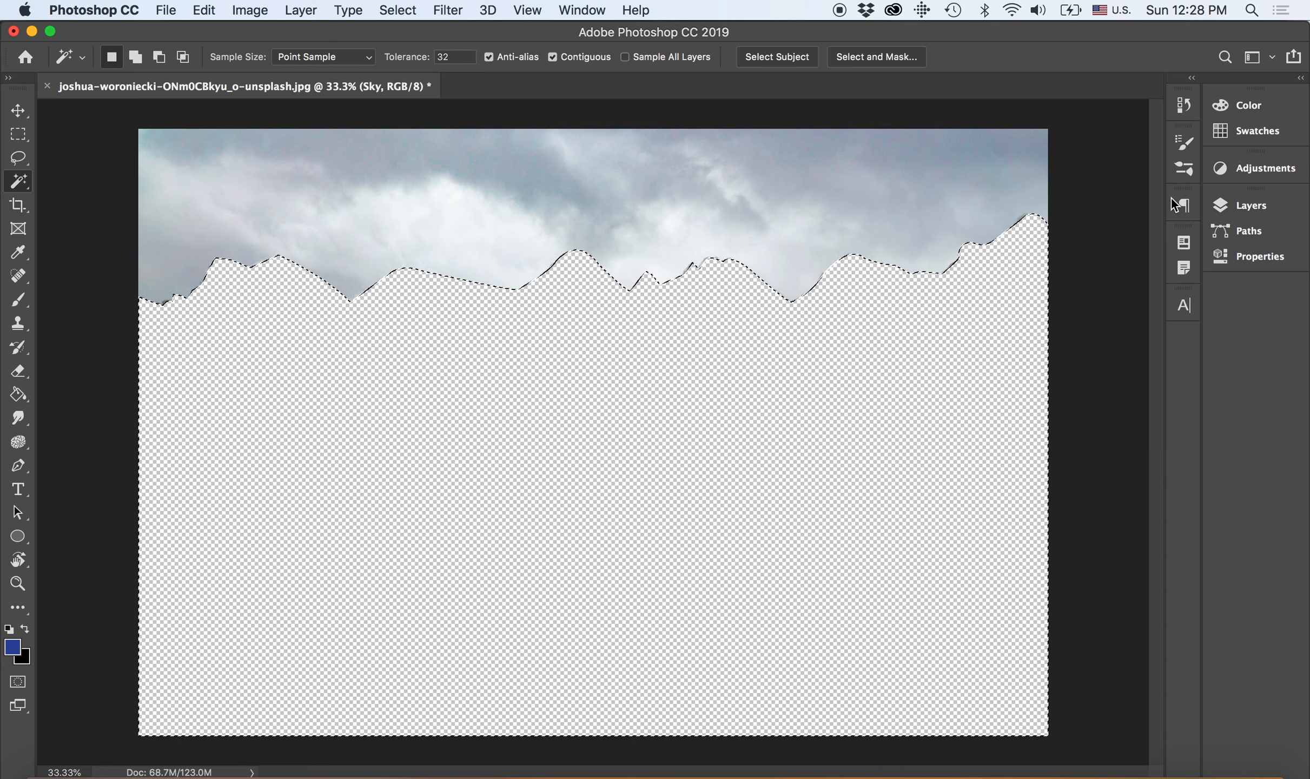
{"action": "left_click", "coordinate": [206, 9]}
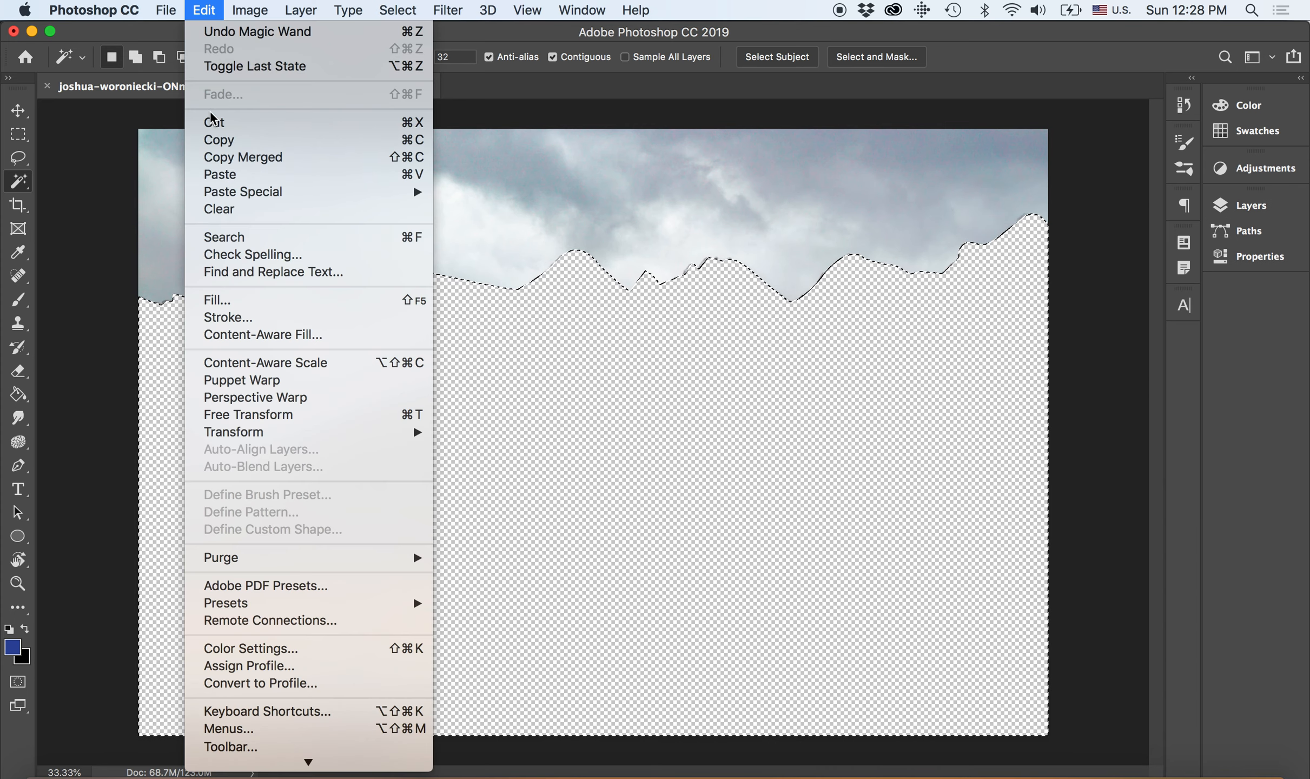
{"action": "left_click", "coordinate": [240, 335]}
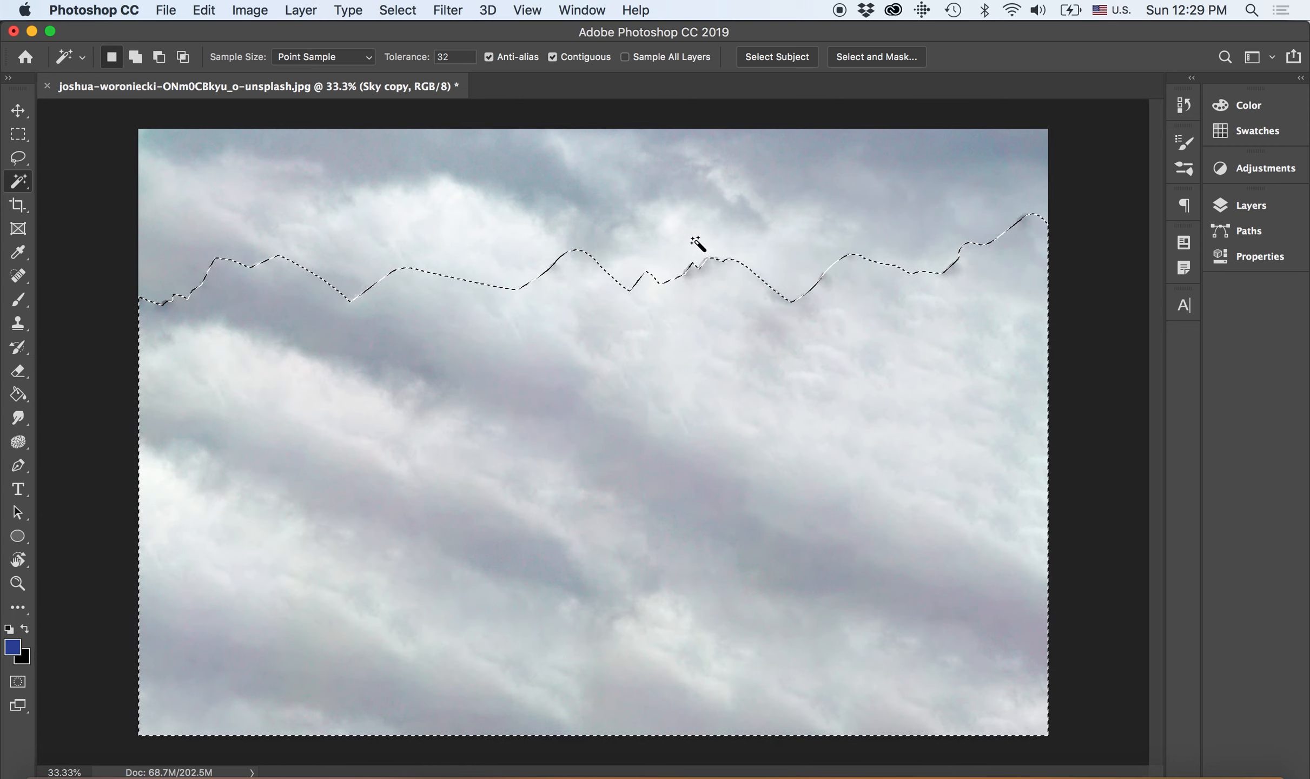
{"action": "key", "text": "super+d"}
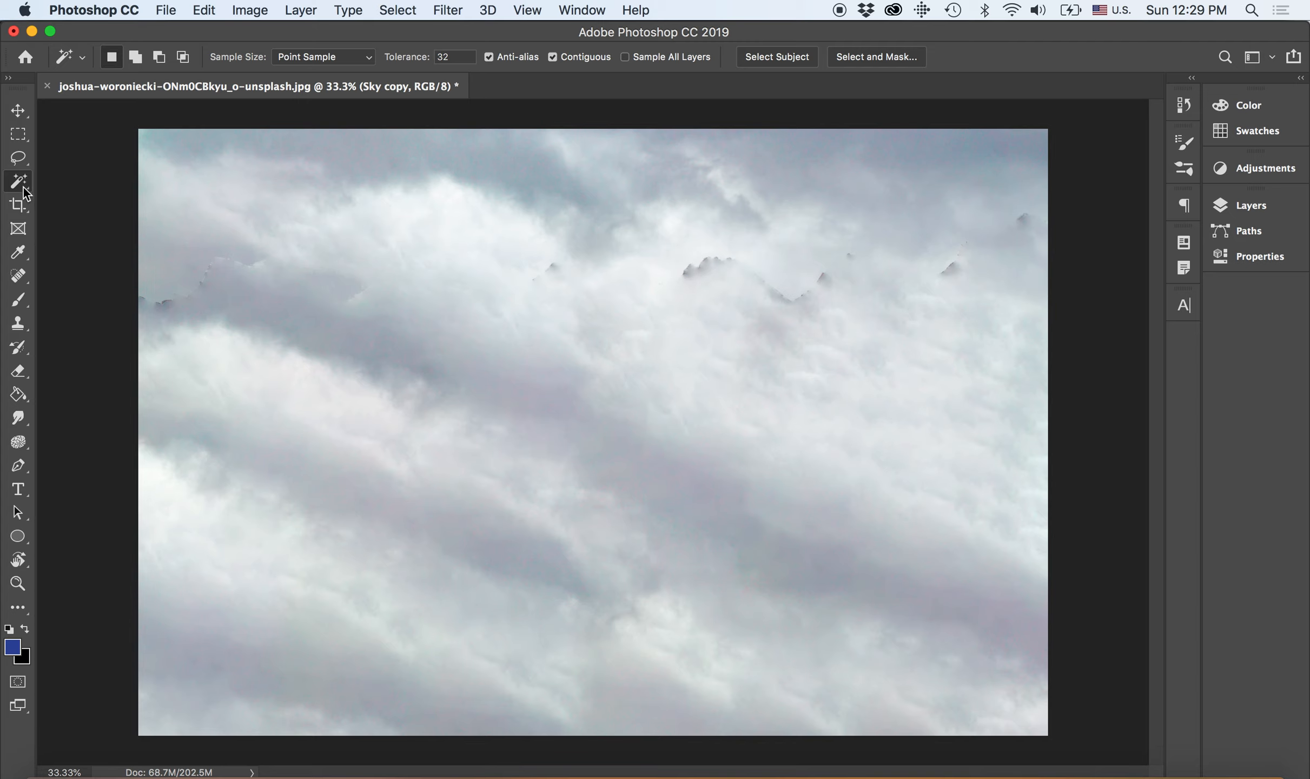
Step: Remove the dark mountain-edge remnants in the upper-right part of the filled sky with the Spot Healing Brush
{"action": "left_click", "coordinate": [19, 278]}
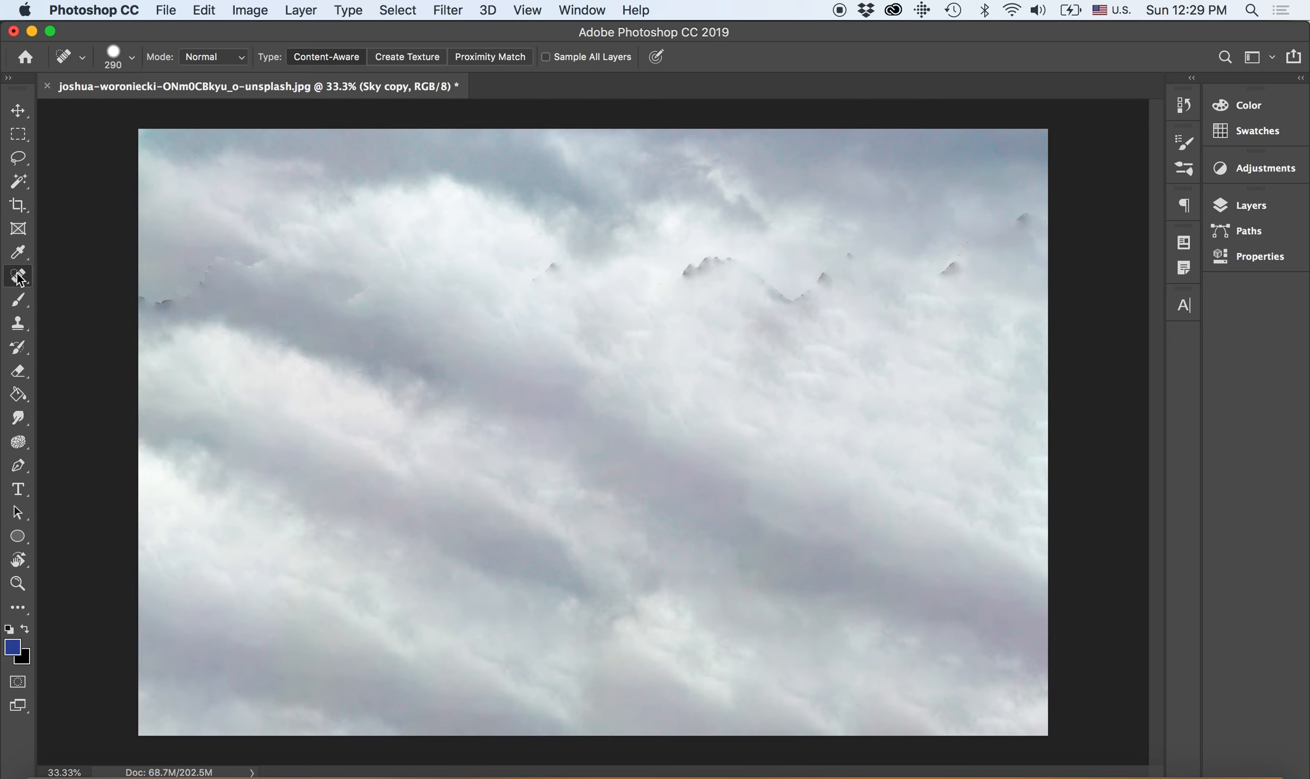
{"action": "right_click", "coordinate": [20, 279]}
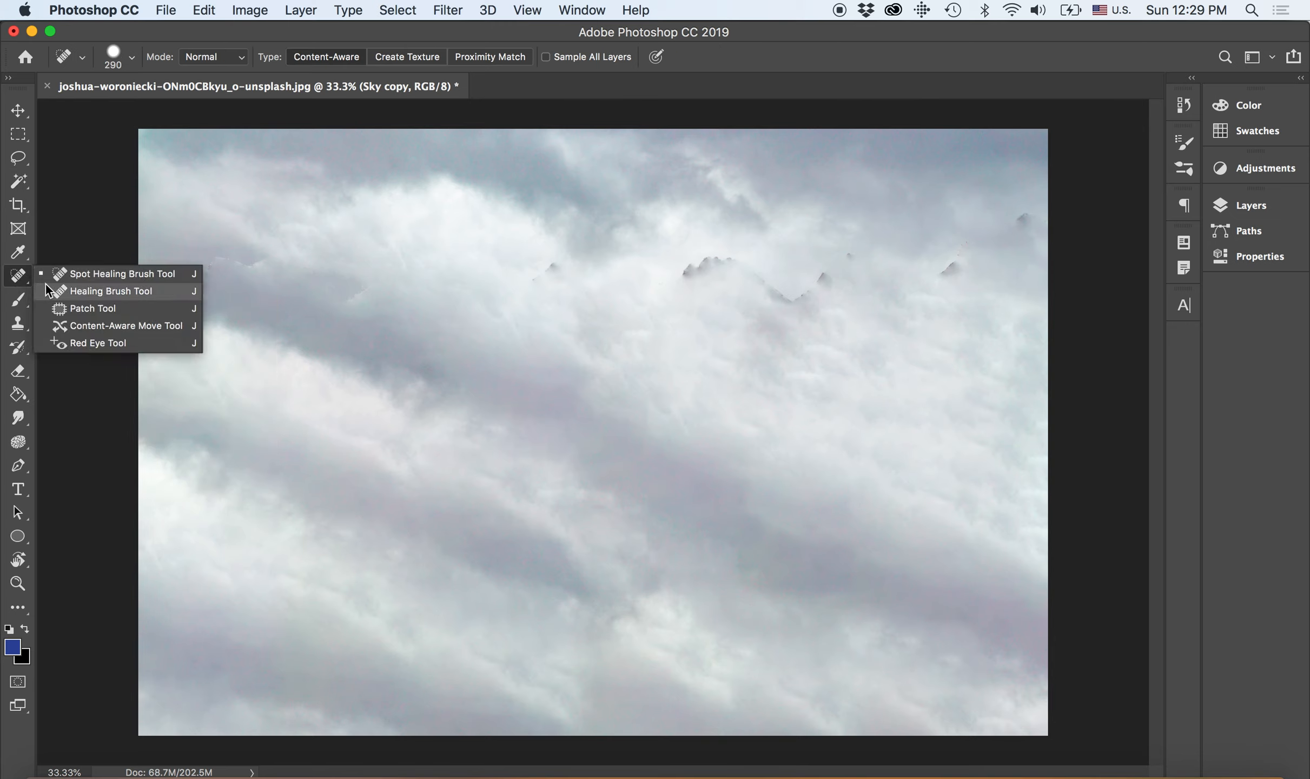
{"action": "left_click", "coordinate": [79, 282]}
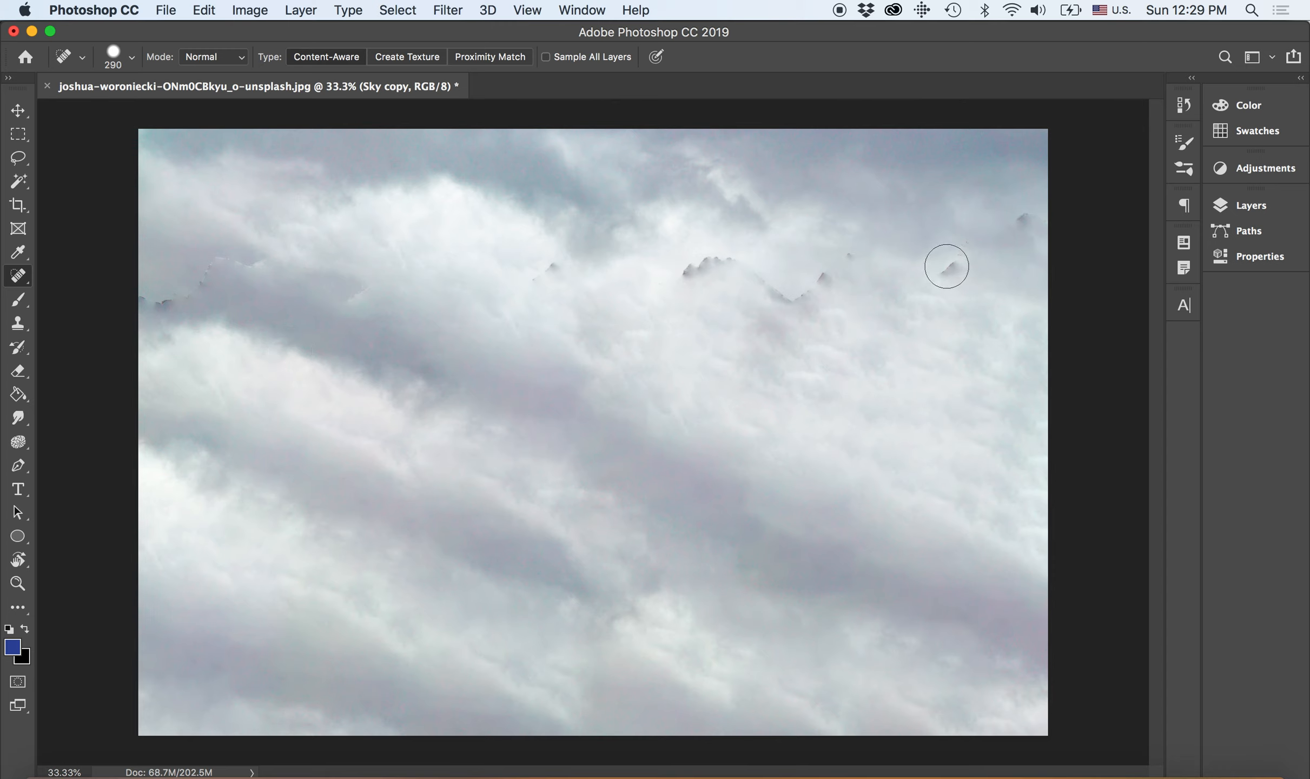
{"action": "left_click", "coordinate": [948, 262]}
{"action": "left_click_drag", "start_coordinate": [1019, 229], "coordinate": [1028, 217]}
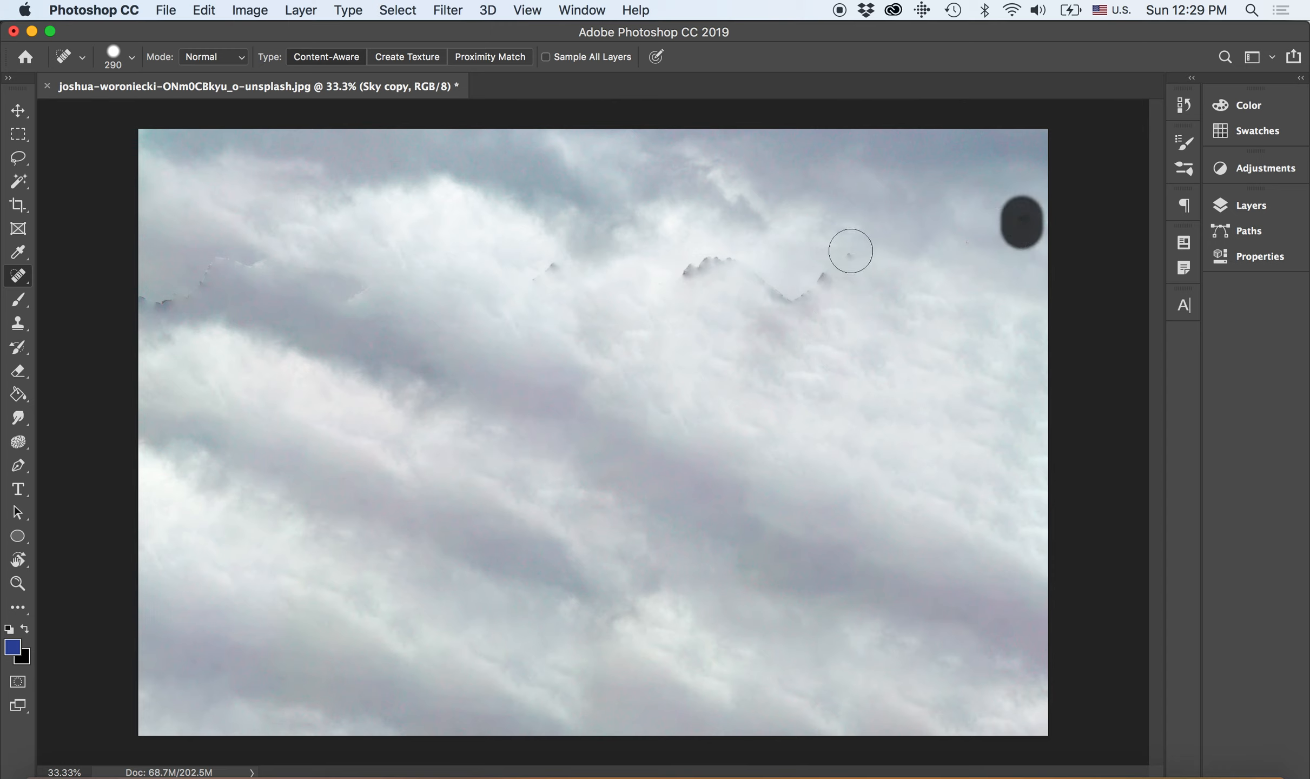
{"action": "left_click", "coordinate": [847, 259]}
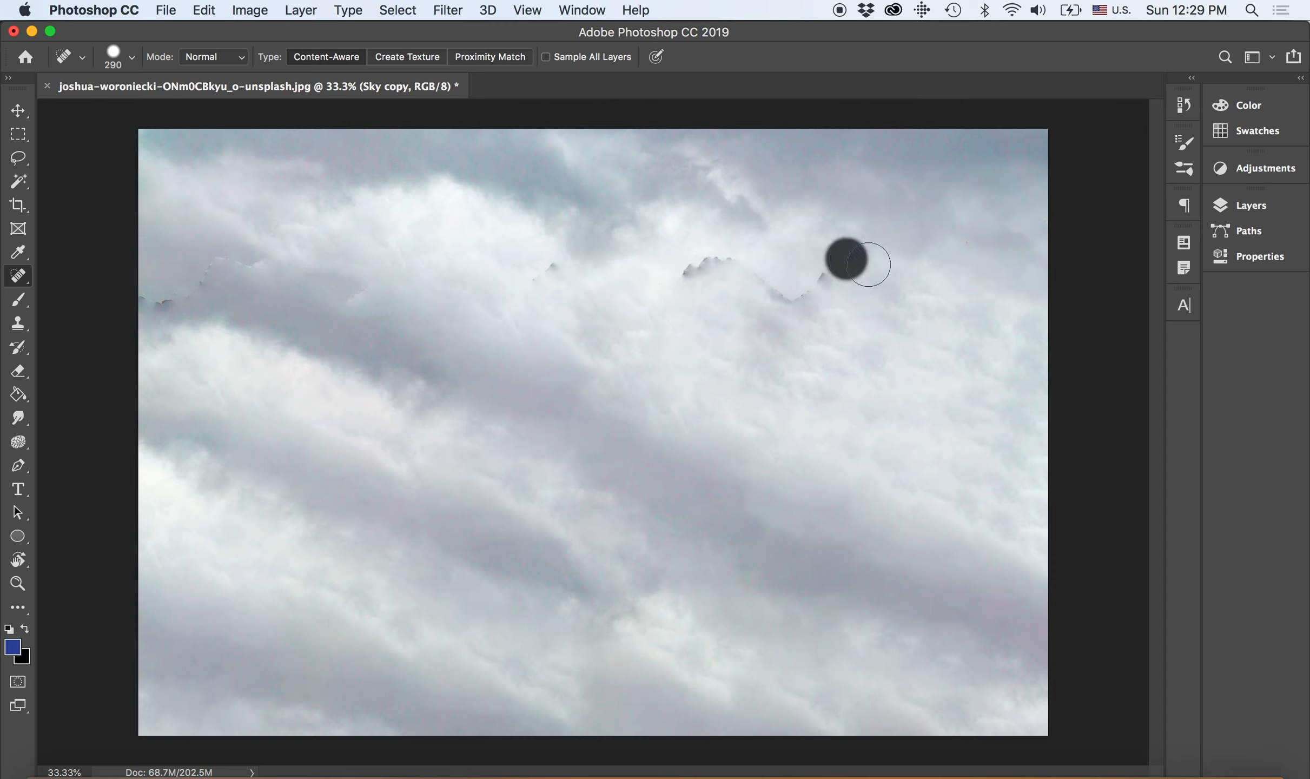
{"action": "left_click", "coordinate": [894, 256]}
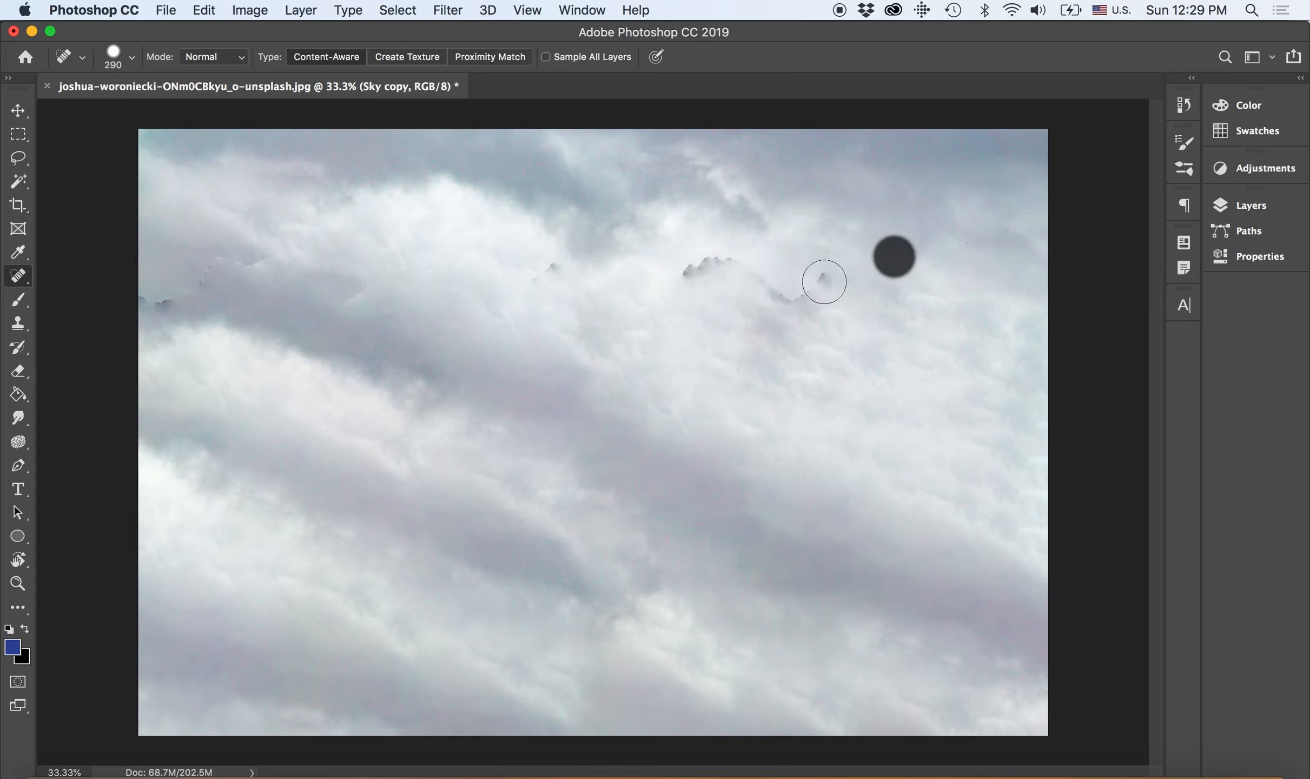